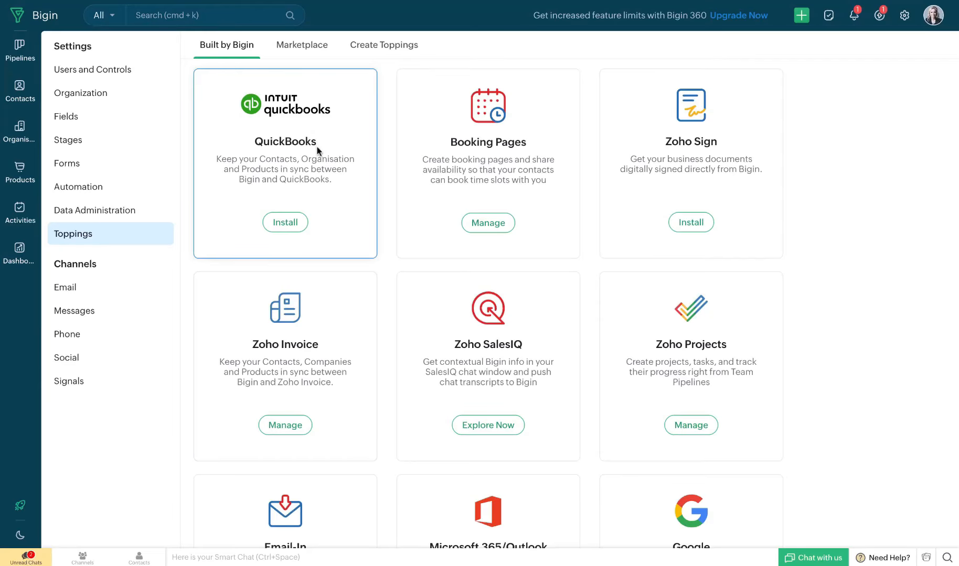
Install the QuickBooks topping for all users, accepting the terms of service and data-processing authorization
click(295, 222)
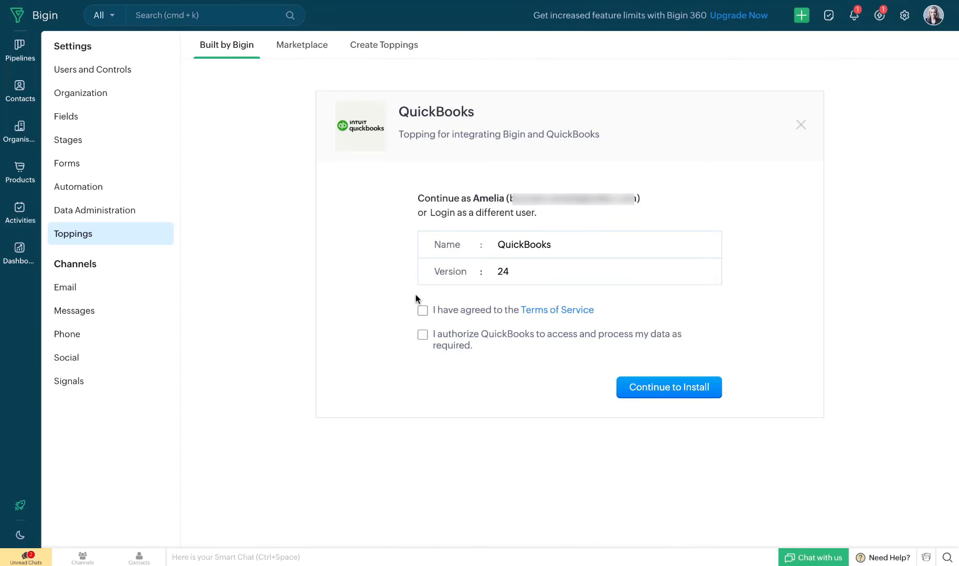
click(422, 311)
click(422, 335)
click(647, 394)
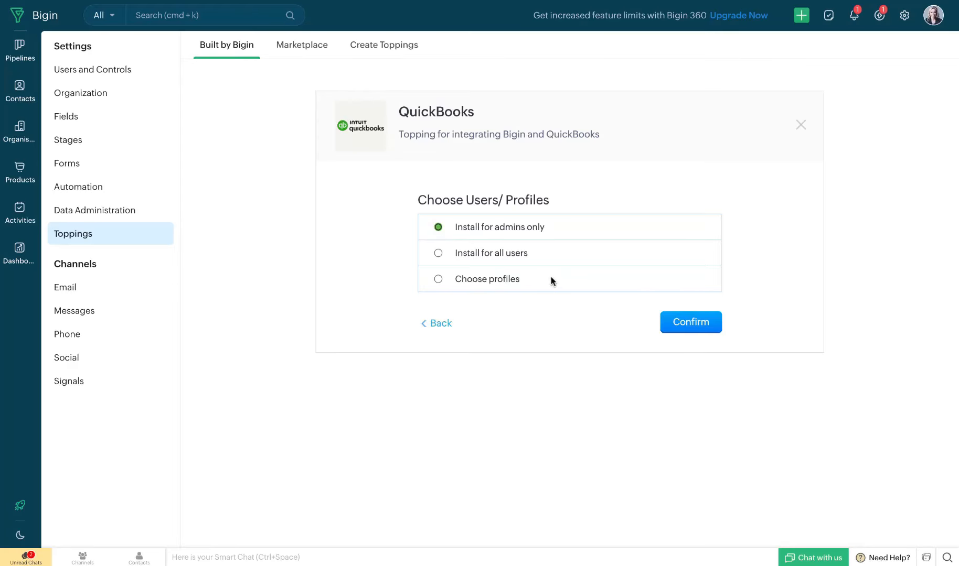
click(516, 258)
click(684, 326)
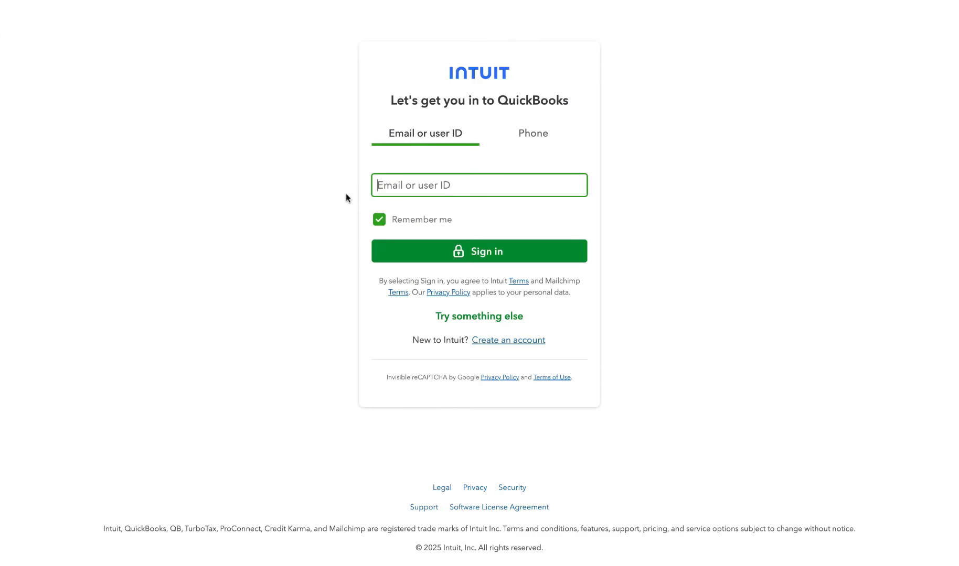
Sign in to QuickBooks with the account e-mail and password
text(•••••)
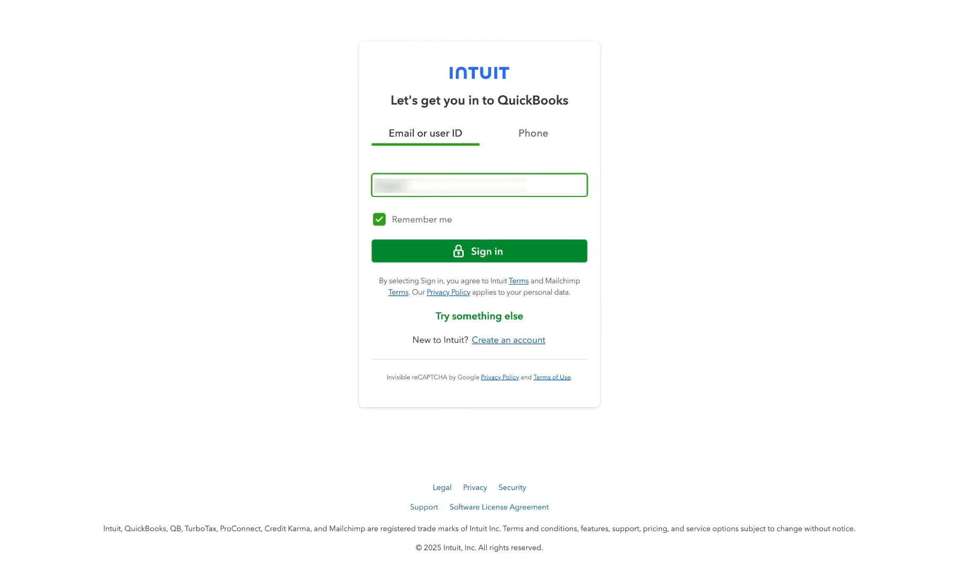
key(Return)
text(••••••••••••)
key(Return)
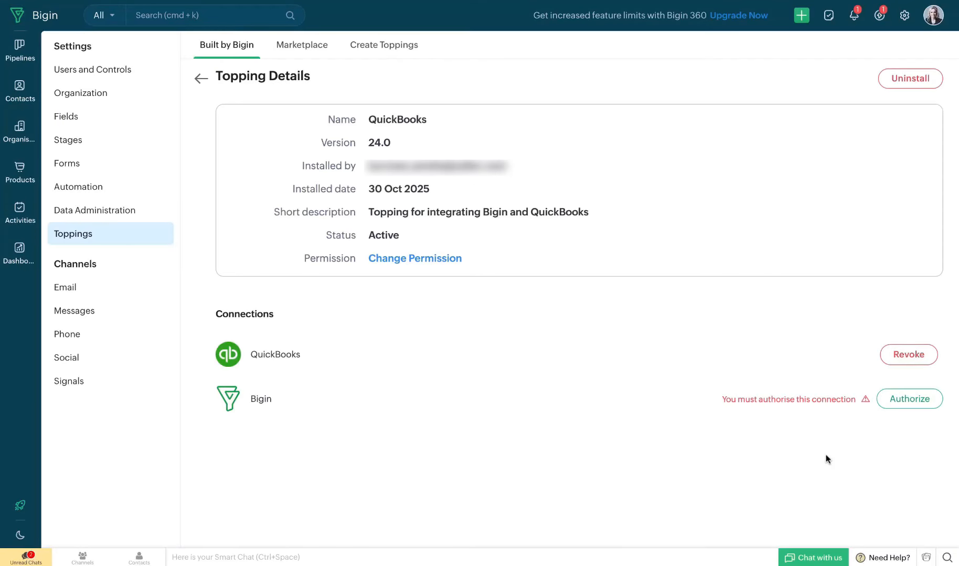
Authorize the Bigin connection, allowing access to the listed data and accepting
click(905, 408)
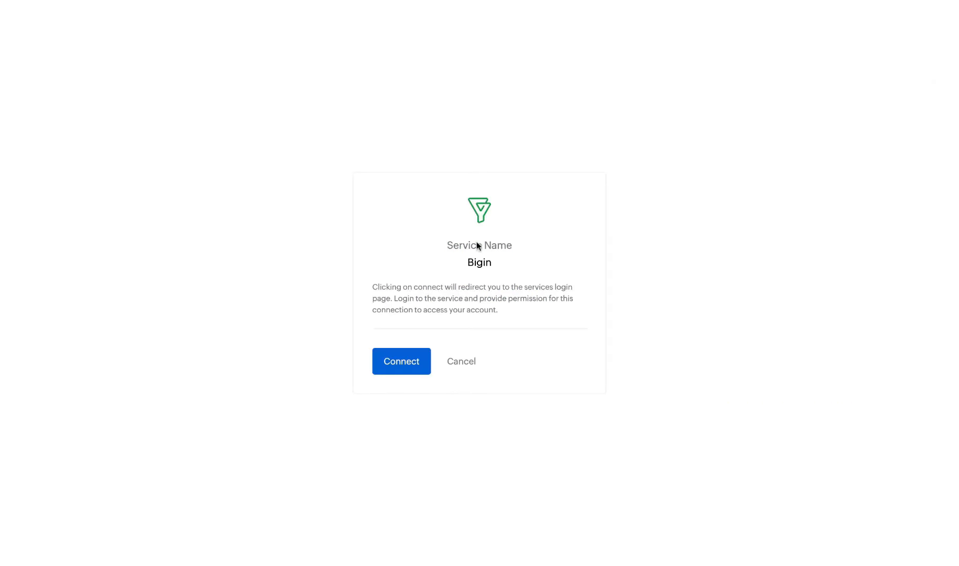
click(412, 357)
scroll(347, 432, down, 5)
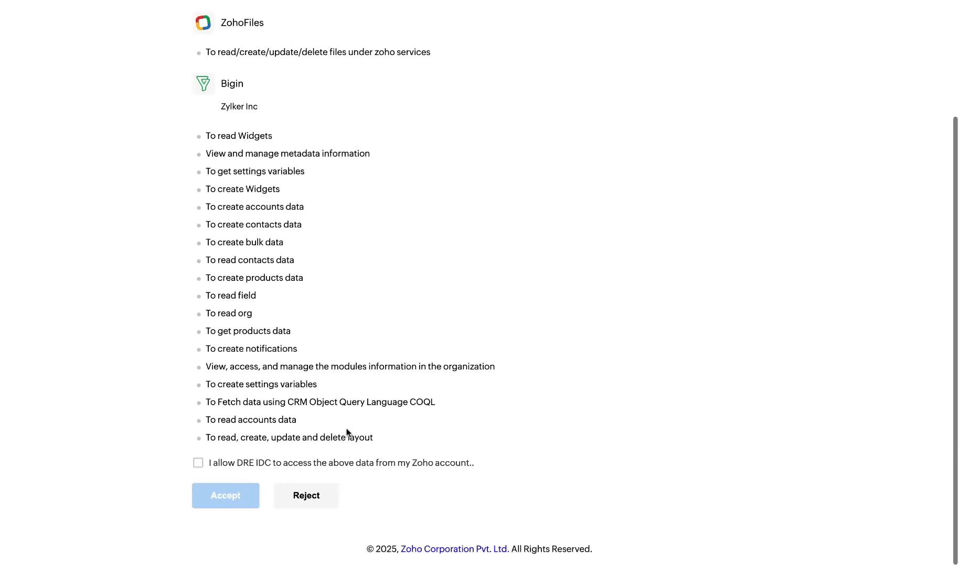
click(199, 463)
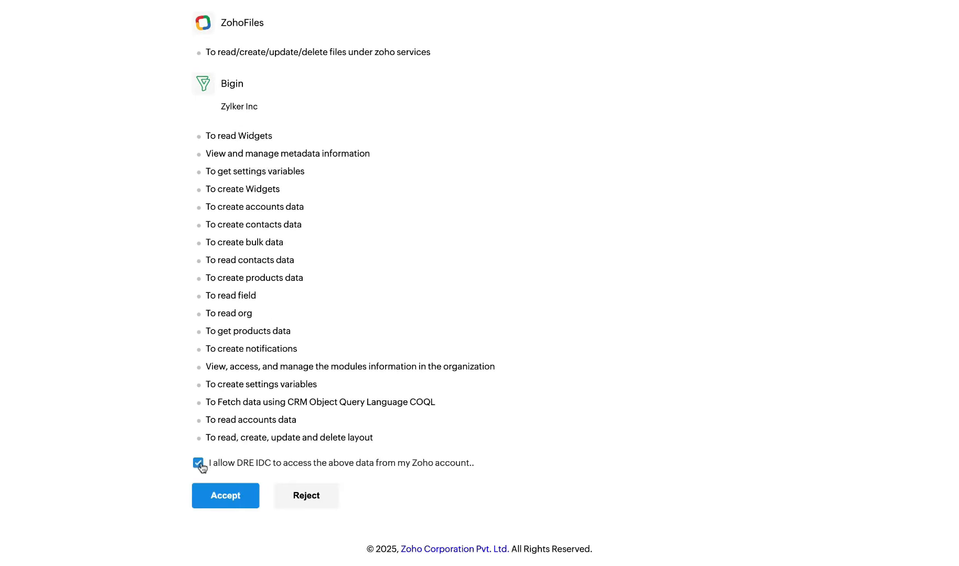
click(226, 497)
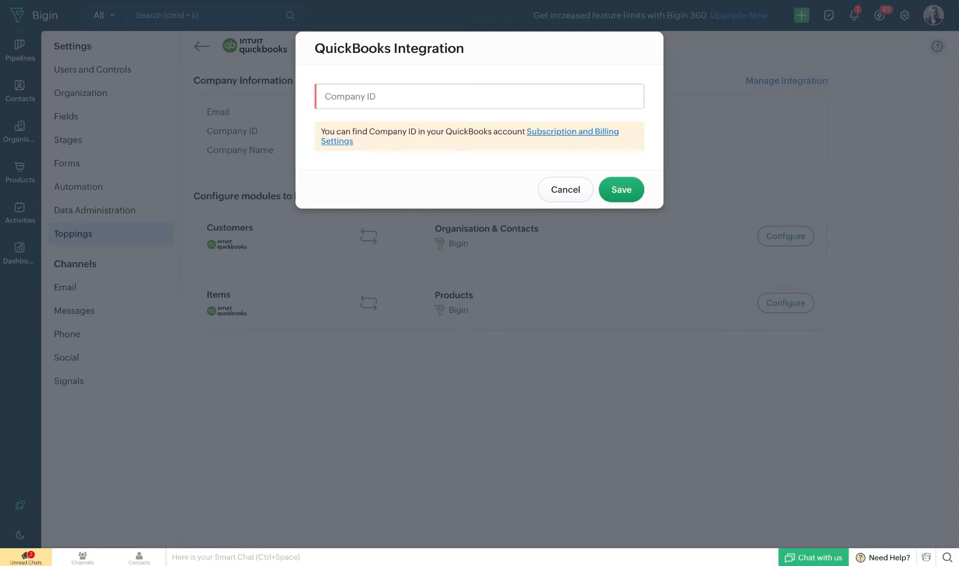
Paste the QuickBooks company ID into the integration dialog and save it
click(331, 96)
key(super+v)
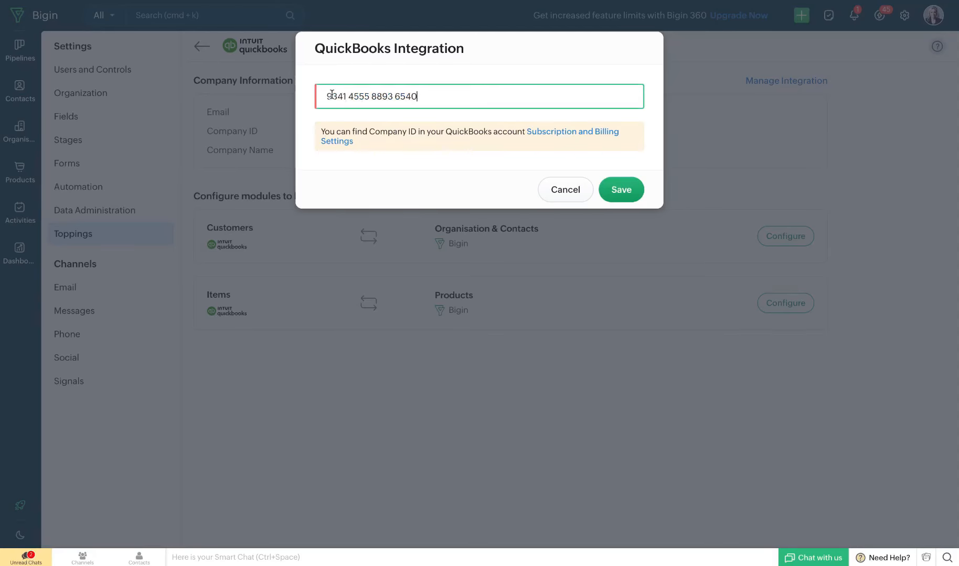
click(621, 195)
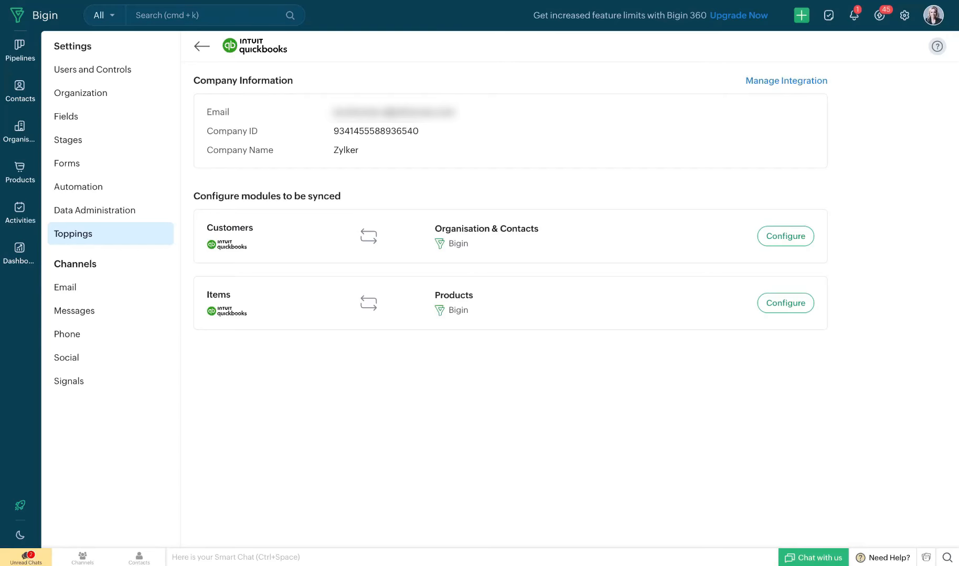
Configure Customers sync to use the Contacts module with the All Contacts view
click(783, 236)
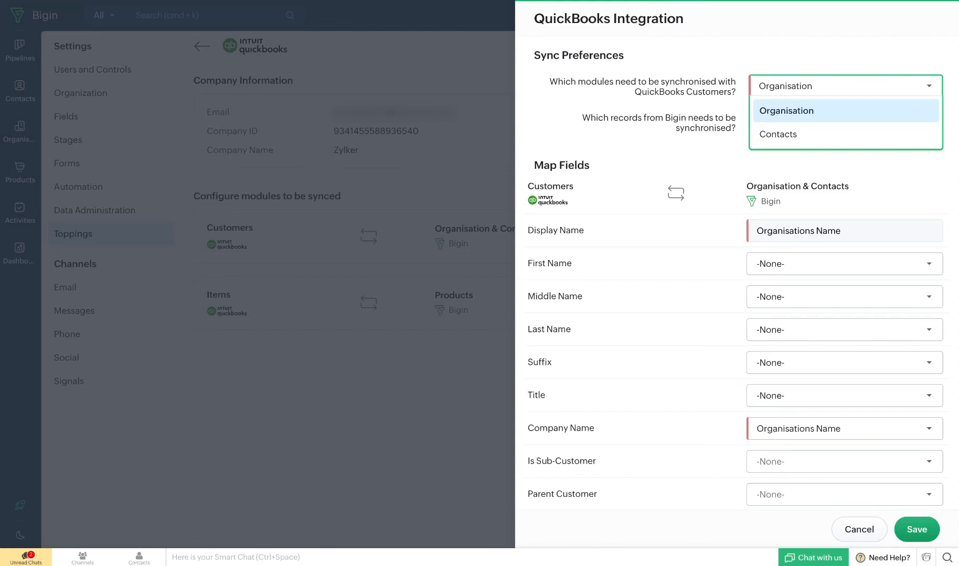
click(803, 142)
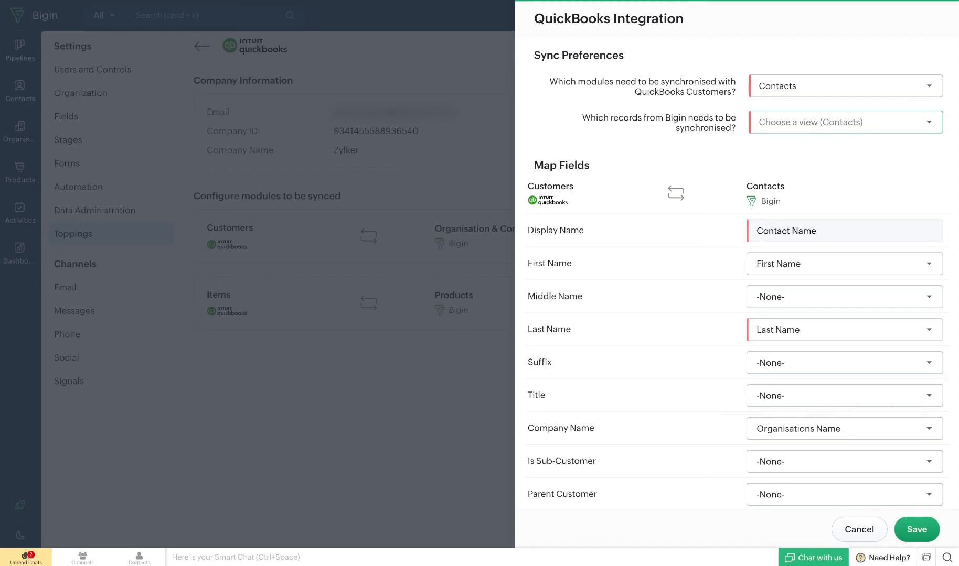
click(808, 122)
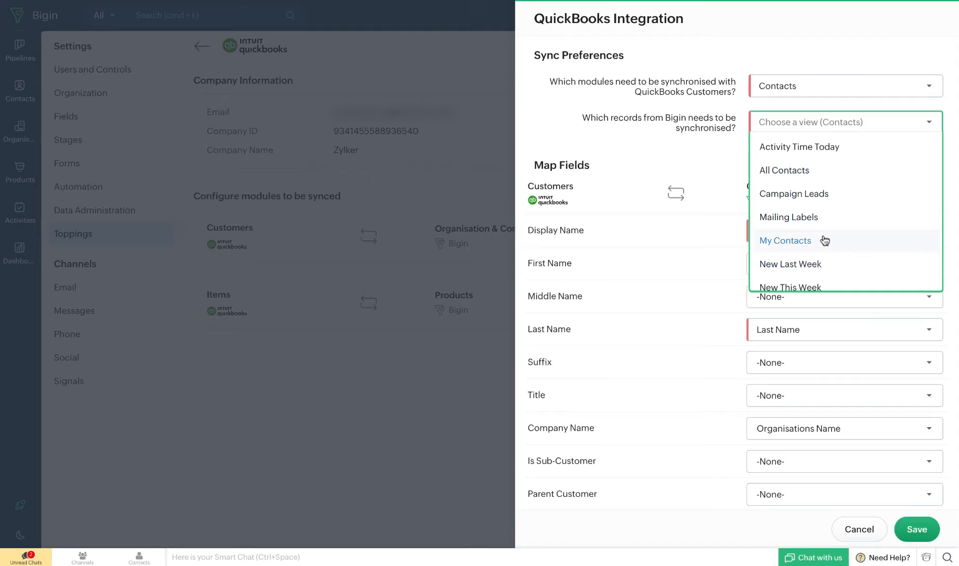
click(834, 180)
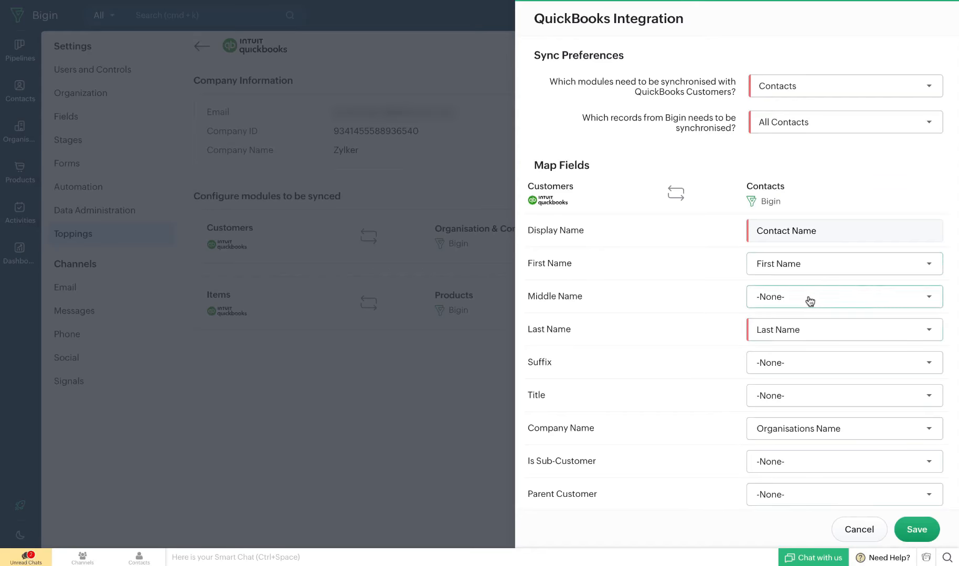
Map the QuickBooks Suffix field to Tag and save the Customers sync configuration
click(806, 368)
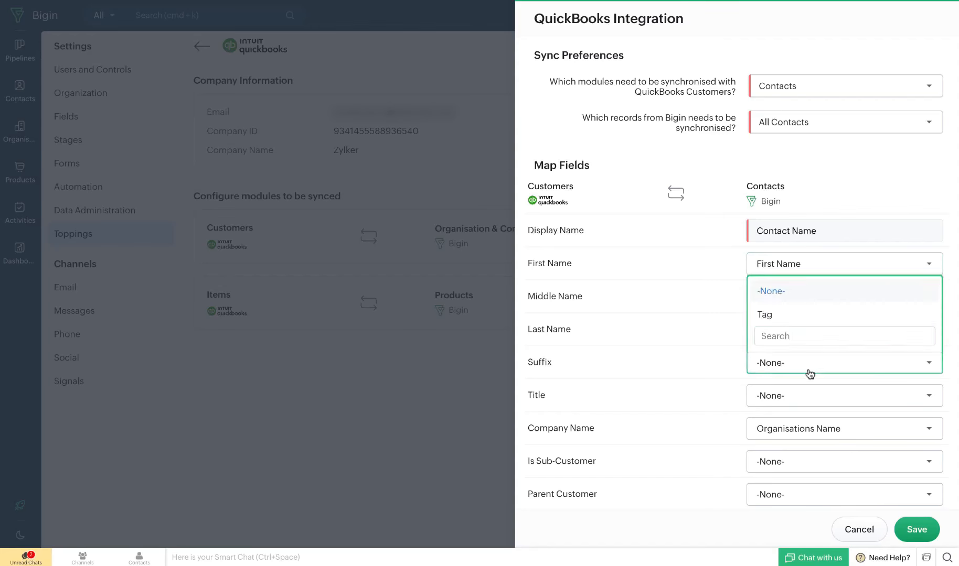
click(792, 210)
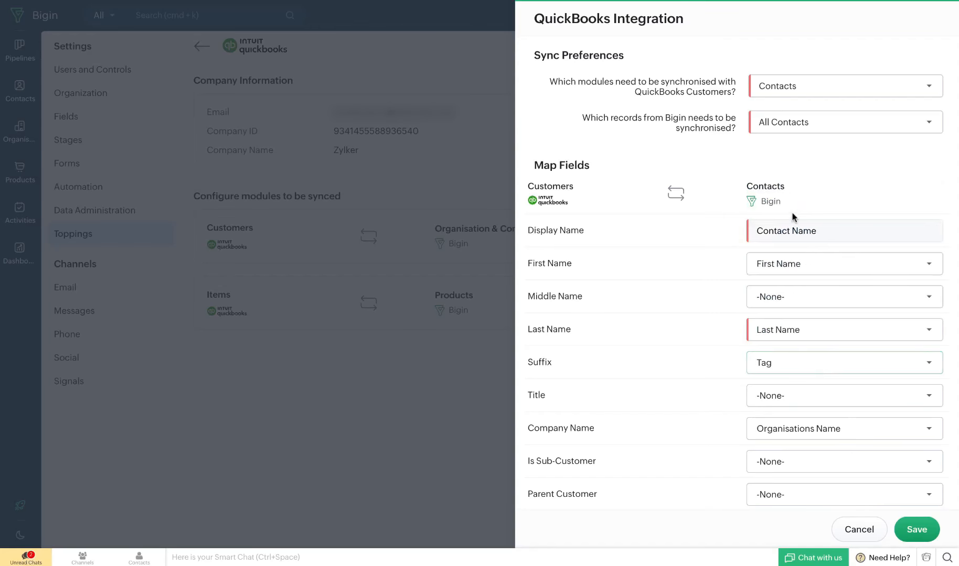
click(813, 399)
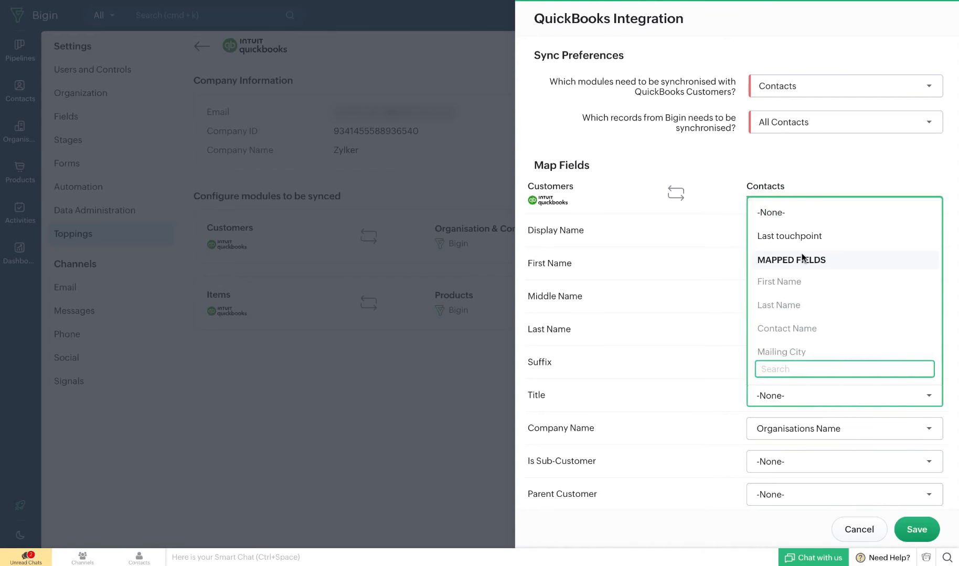
click(796, 221)
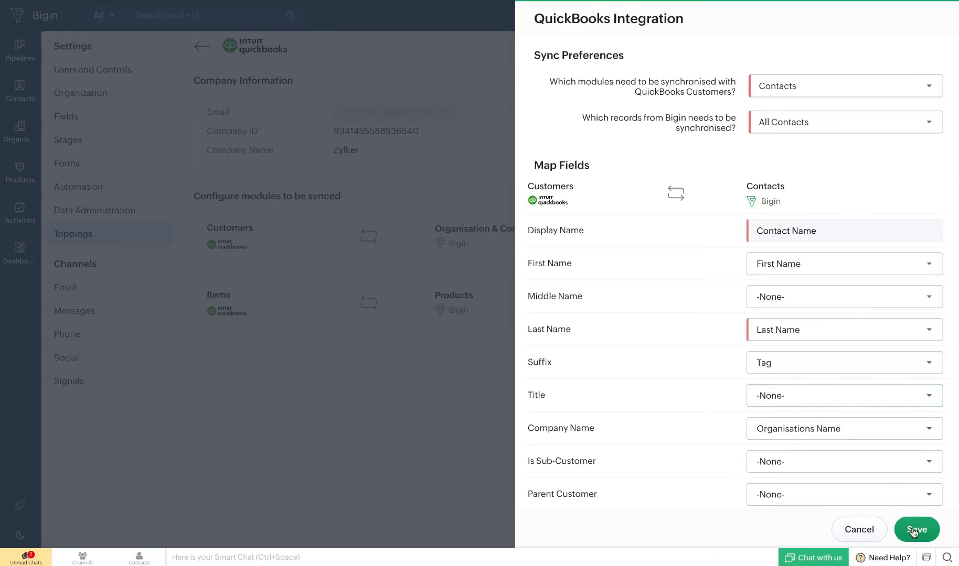
click(913, 533)
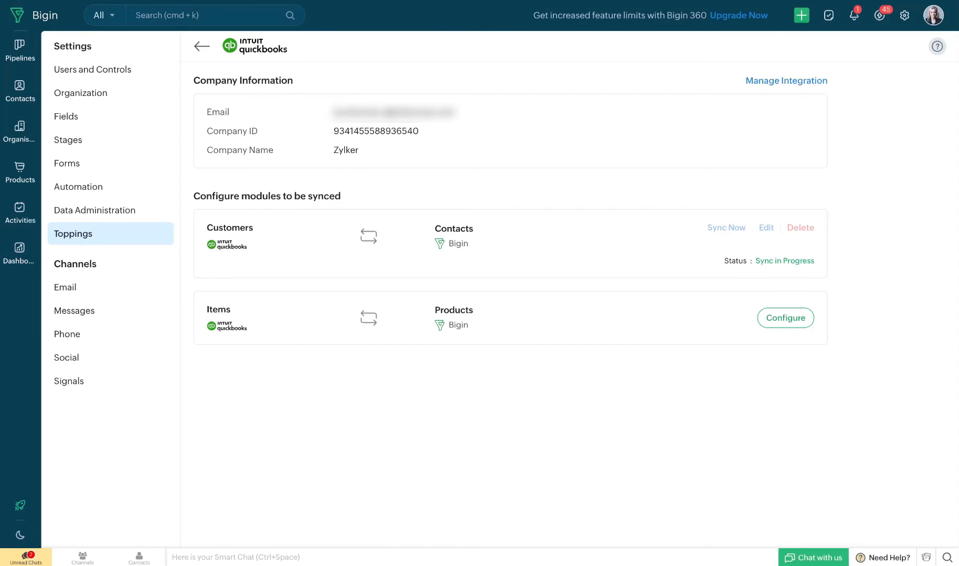
click(785, 330)
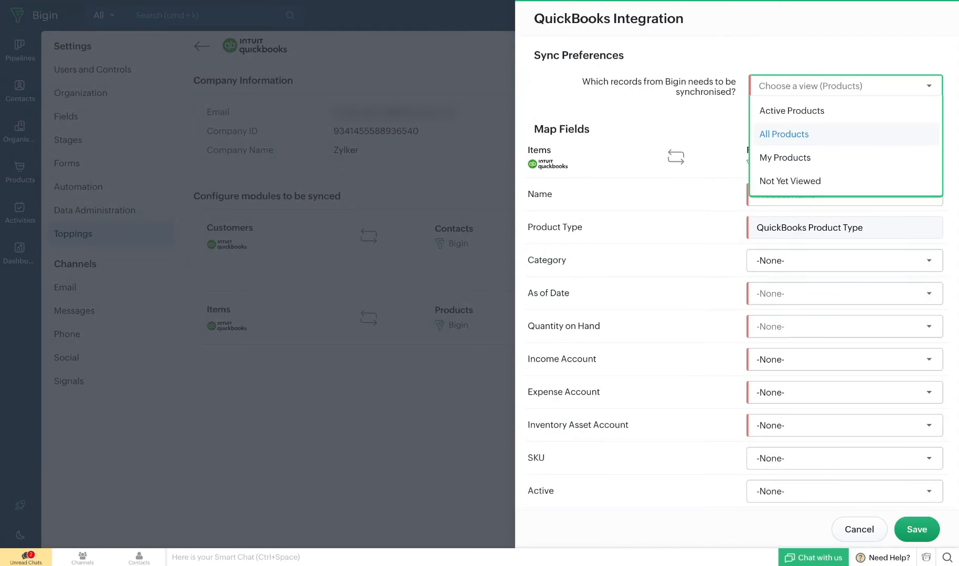
click(785, 134)
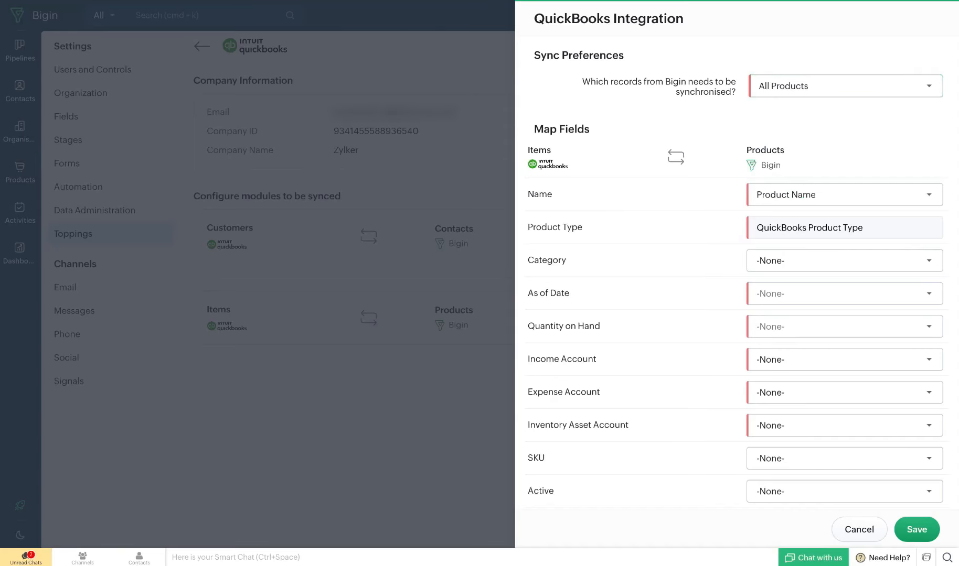
click(775, 270)
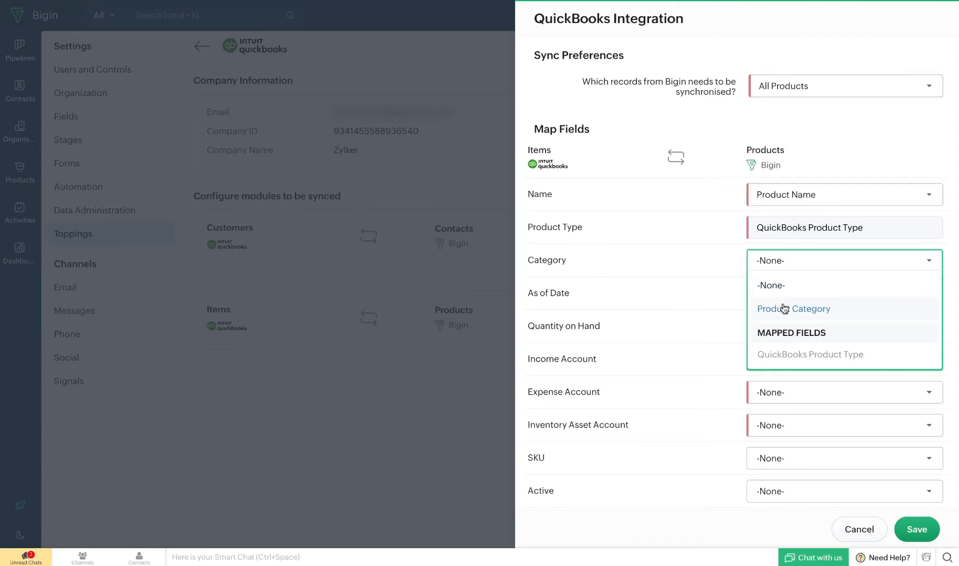
click(784, 309)
click(797, 300)
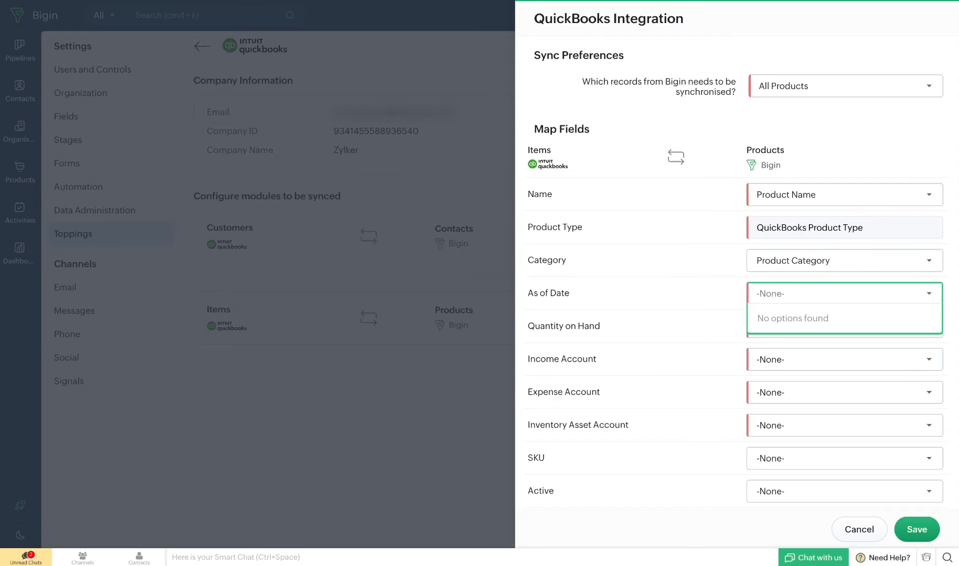
click(855, 529)
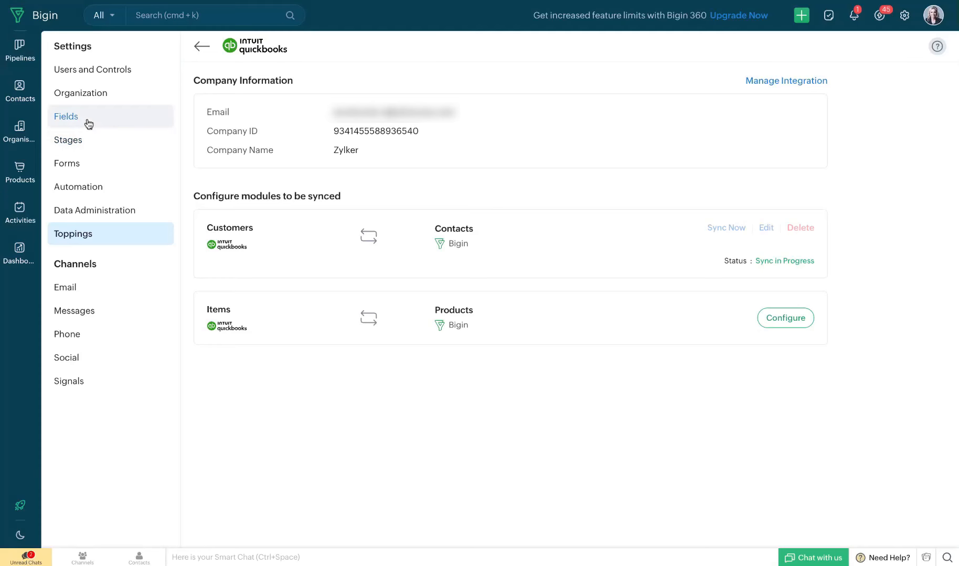
Open field customization for the Products module
click(89, 124)
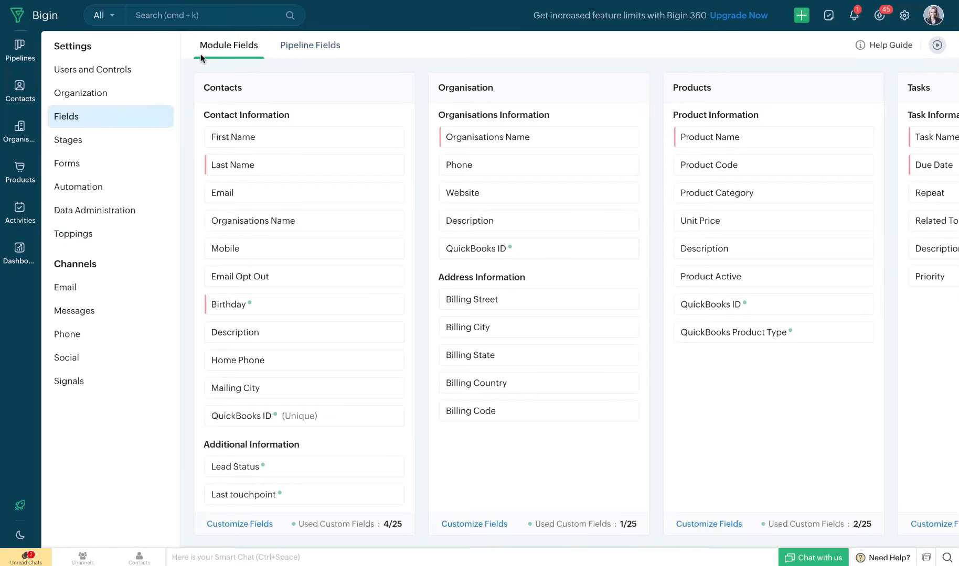
scroll(693, 217, right, 4)
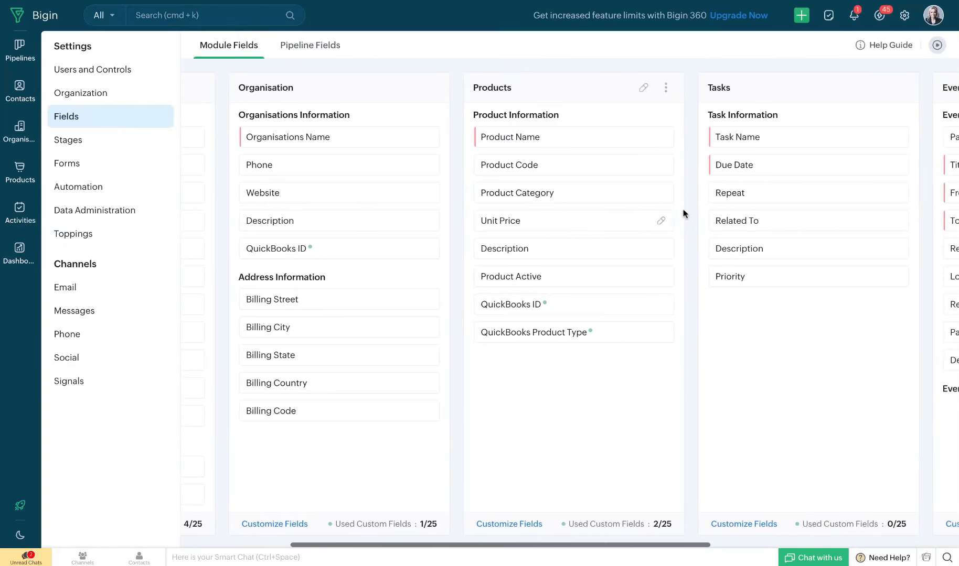
click(508, 524)
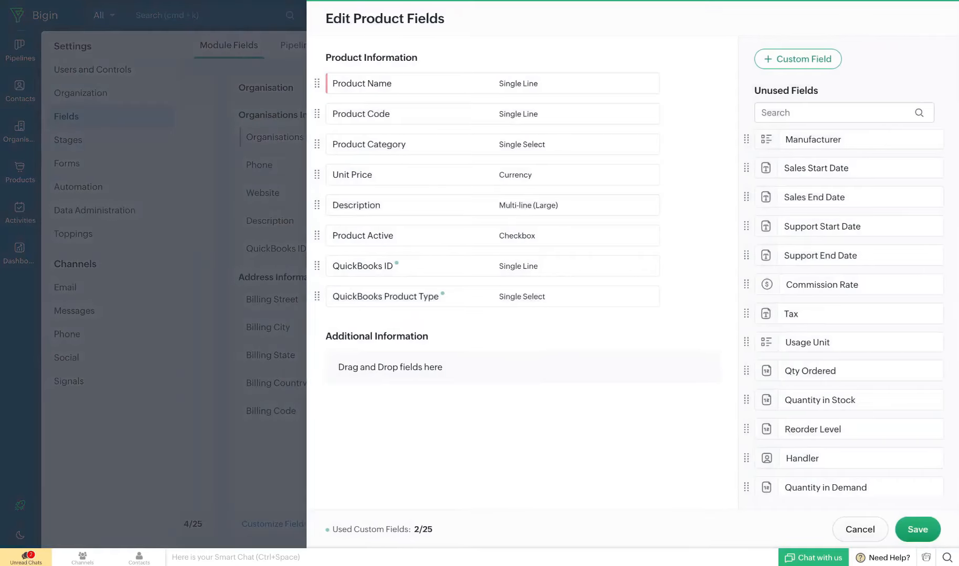
Create a mandatory custom Date field labelled 'As of Date' for Products
click(796, 63)
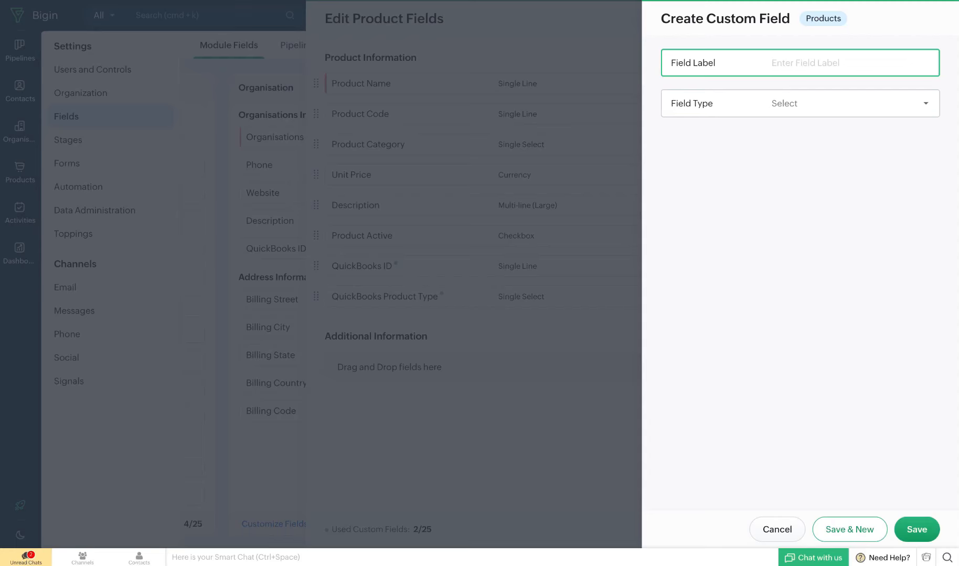
text(As of Date)
click(906, 103)
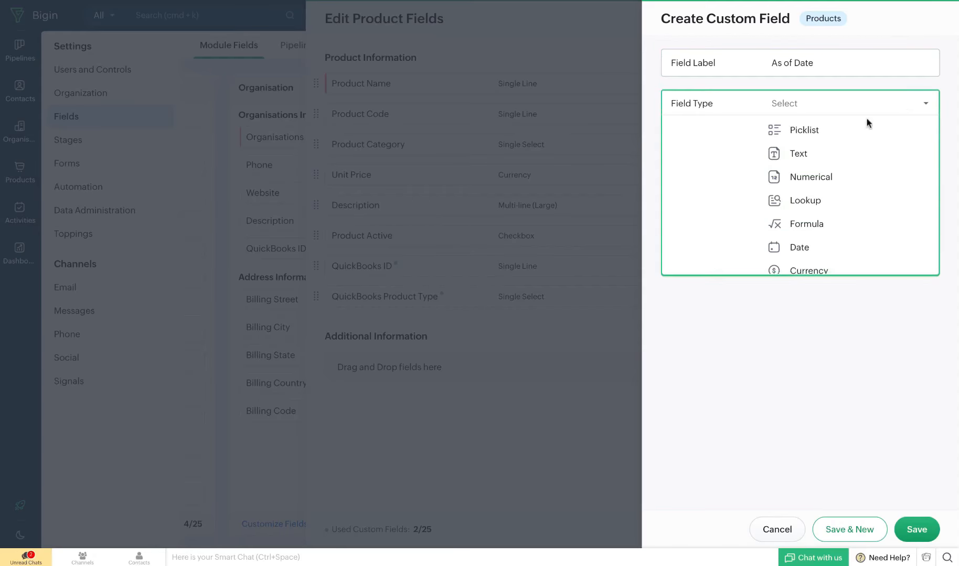
click(815, 248)
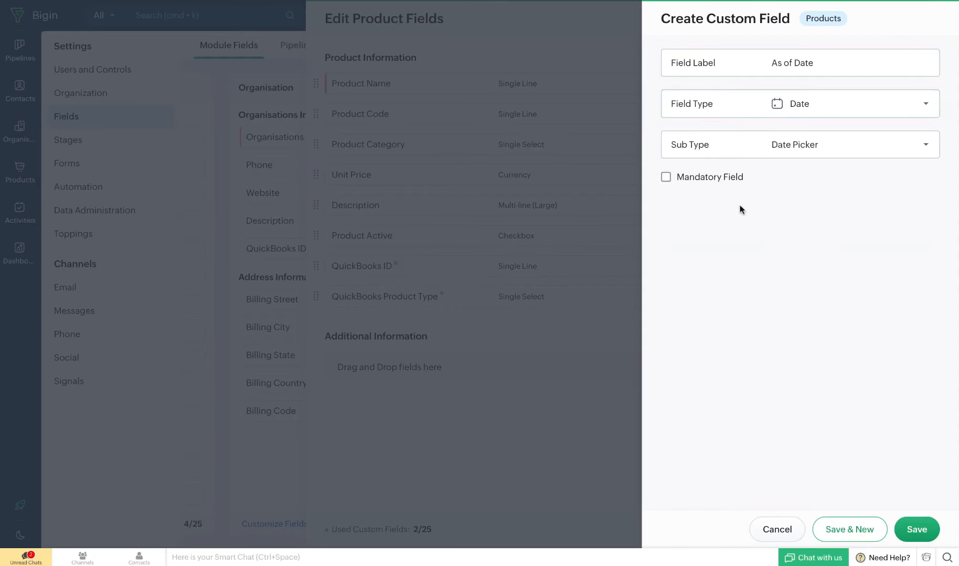
click(712, 181)
click(916, 531)
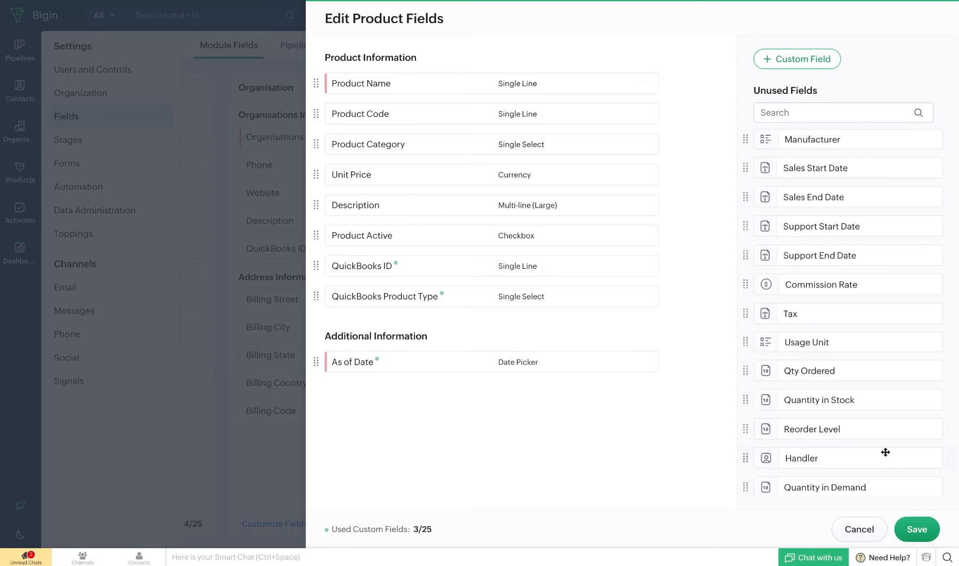
Save the product field layout and return to Toppings
click(916, 529)
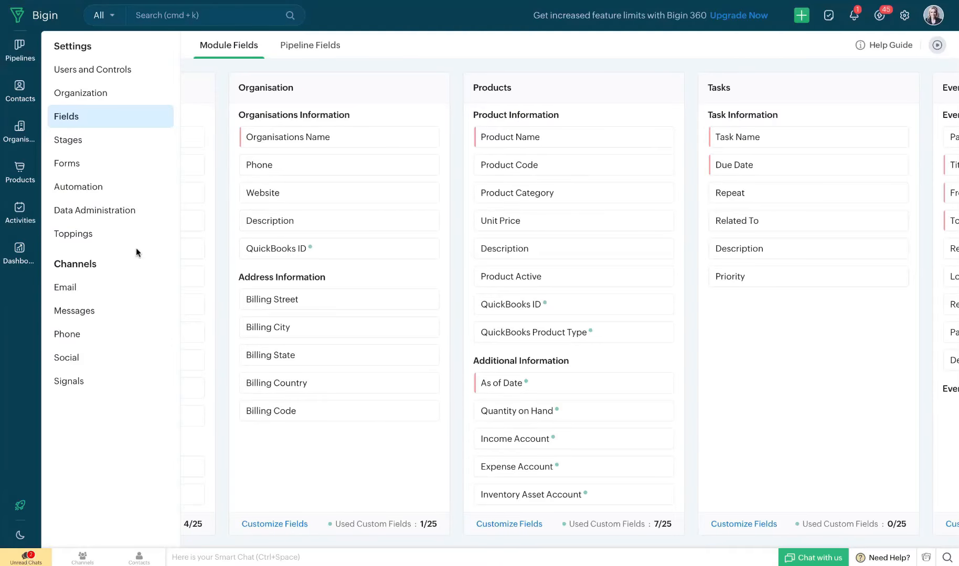
click(108, 241)
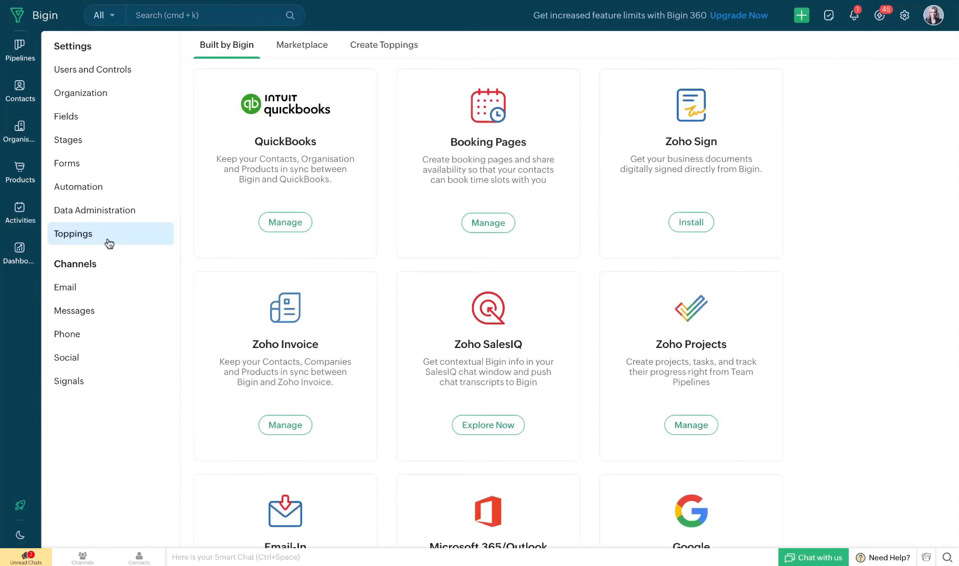
Configure and save the QuickBooks Items to Bigin Products sync using the default field mappings
click(284, 230)
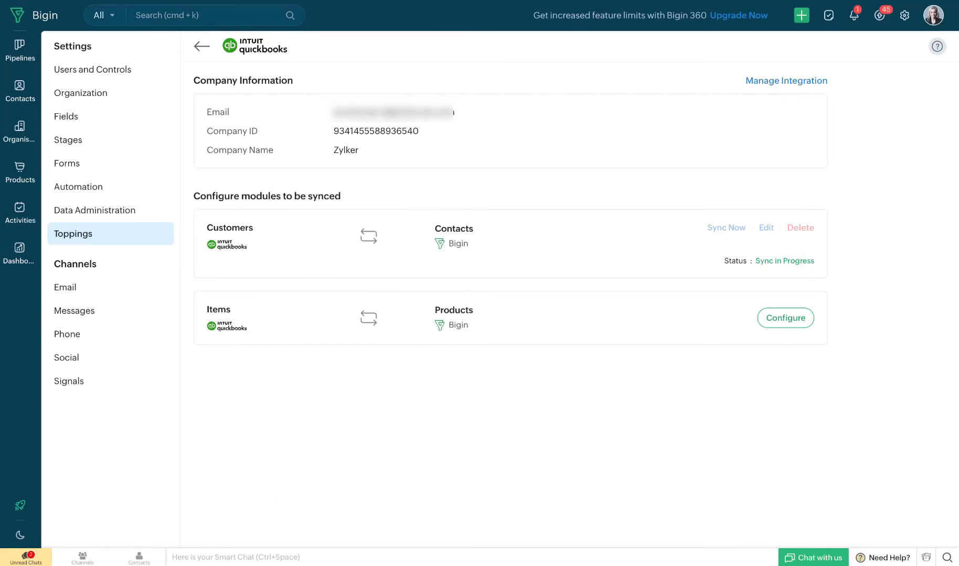
click(787, 329)
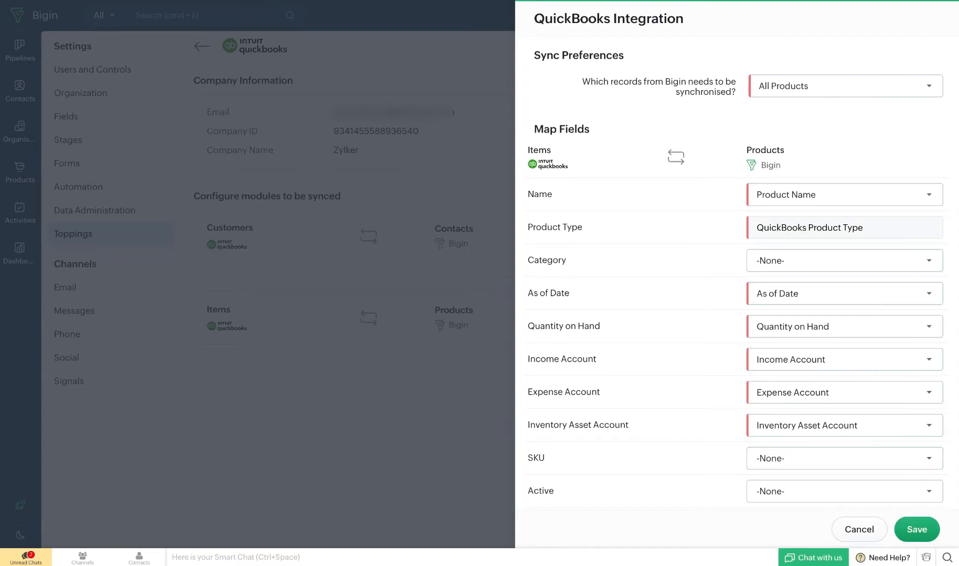
click(915, 530)
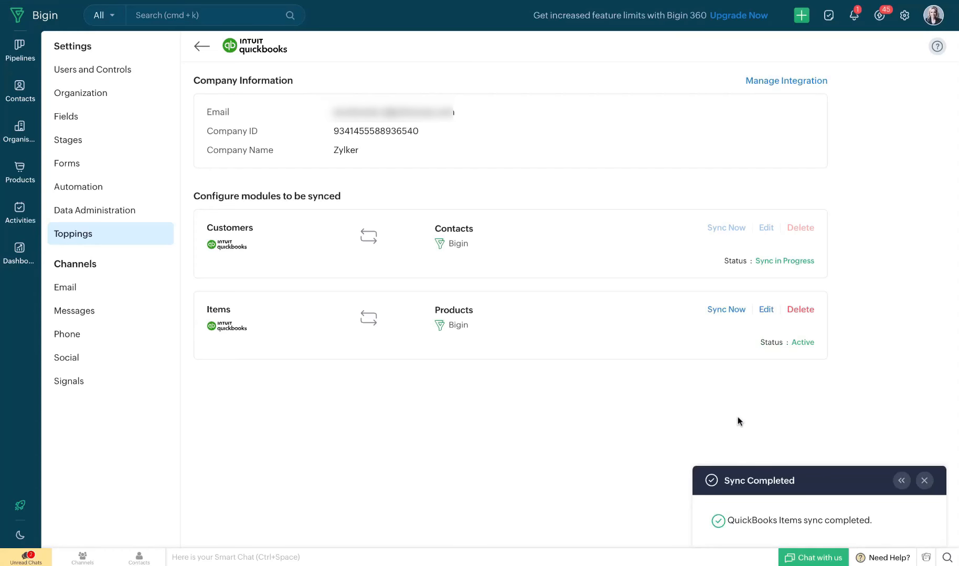
click(925, 482)
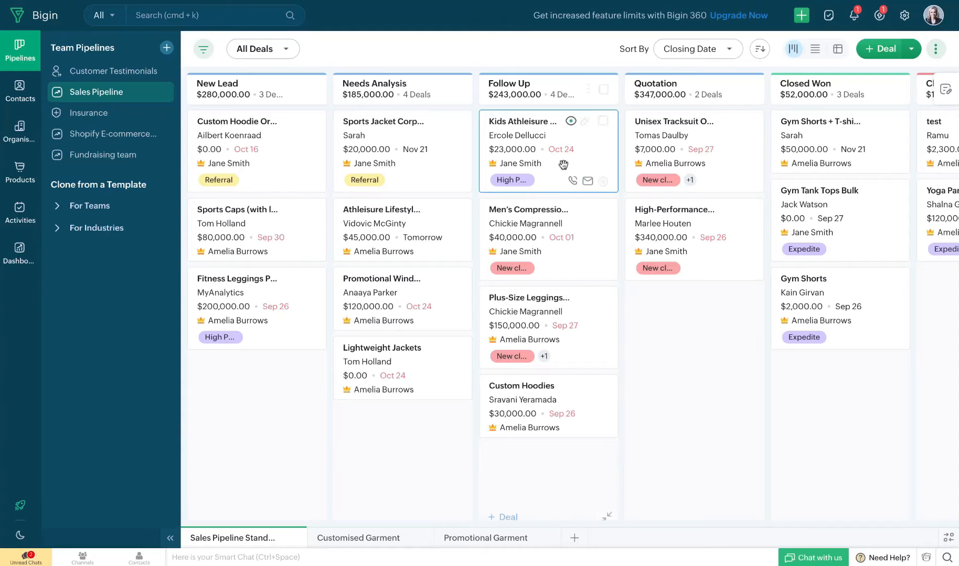
Open the Gym Shorts deal, start a QuickBooks invoice, and enter the invoice message 'Invoice for your order'
scroll(564, 163, right, 3)
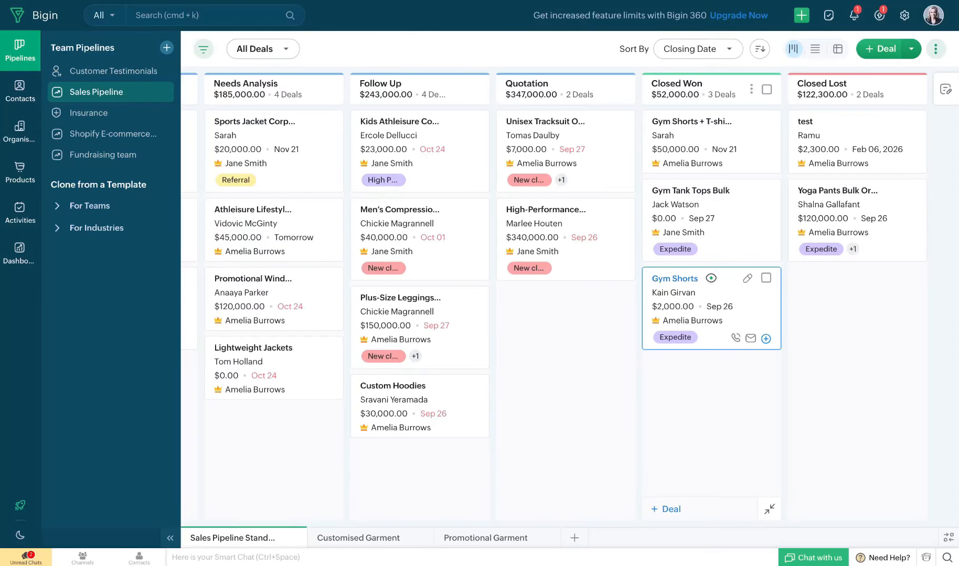
click(733, 300)
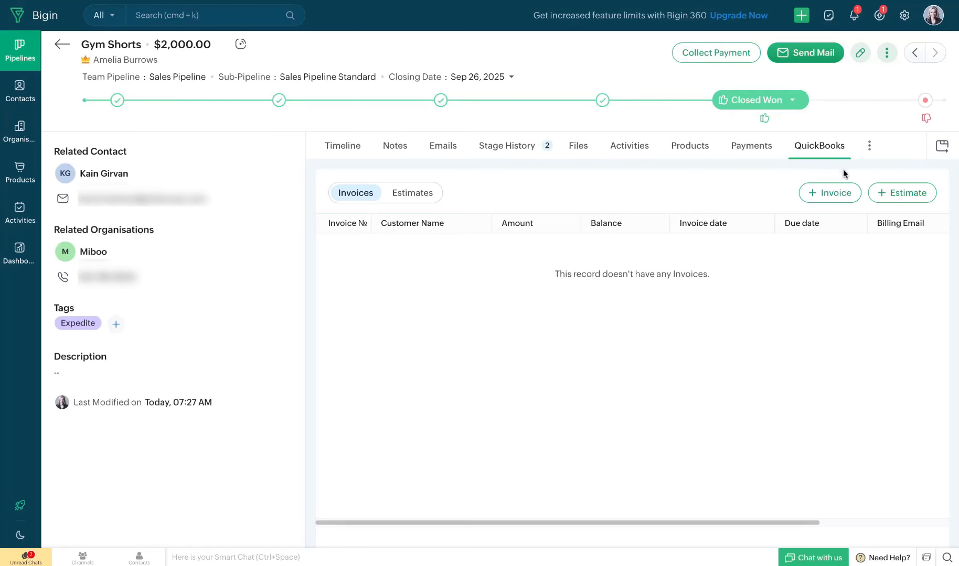
click(837, 195)
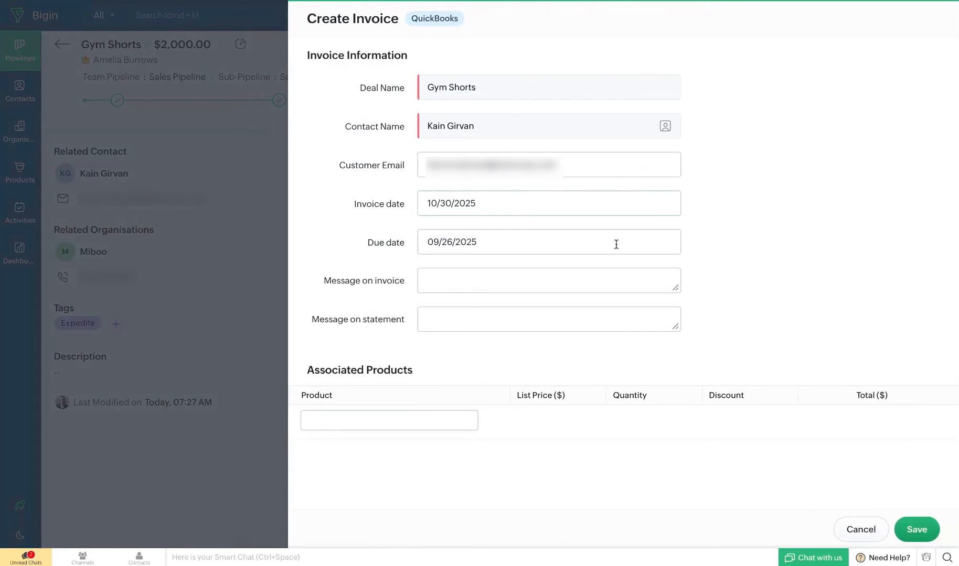
click(483, 277)
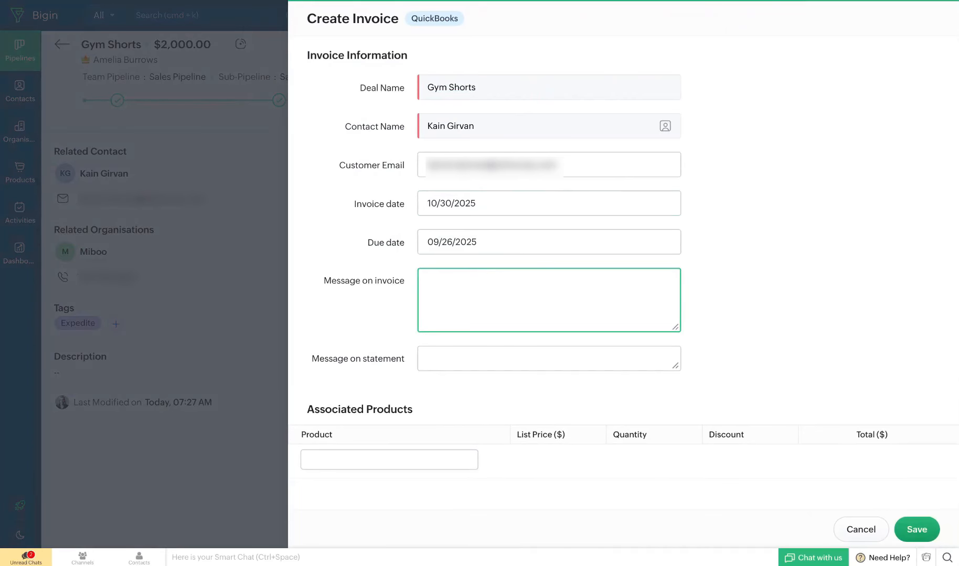
text(Invoice for your order)
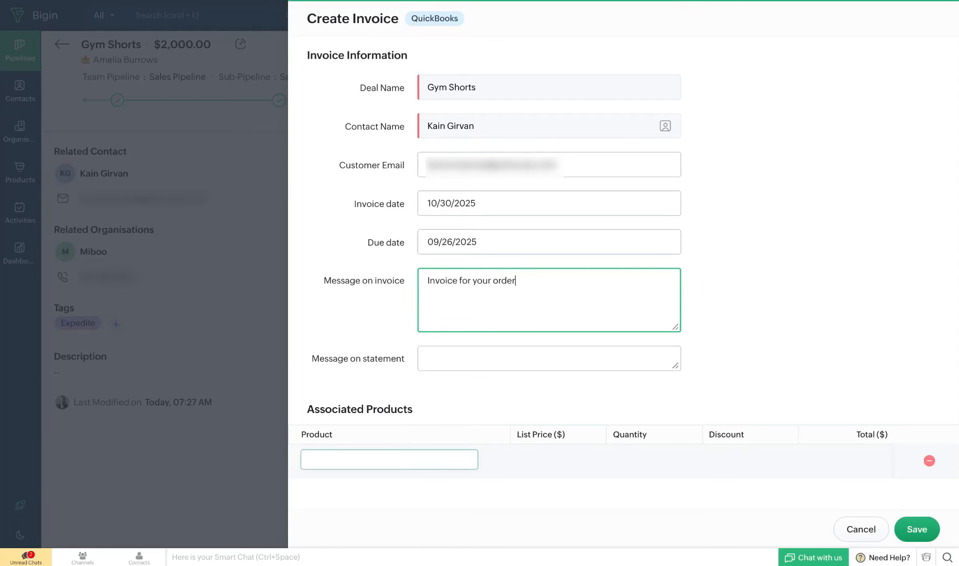
Add the Gym Shorts product to the invoice with quantity 2 and discount 2, and save the invoice
click(389, 460)
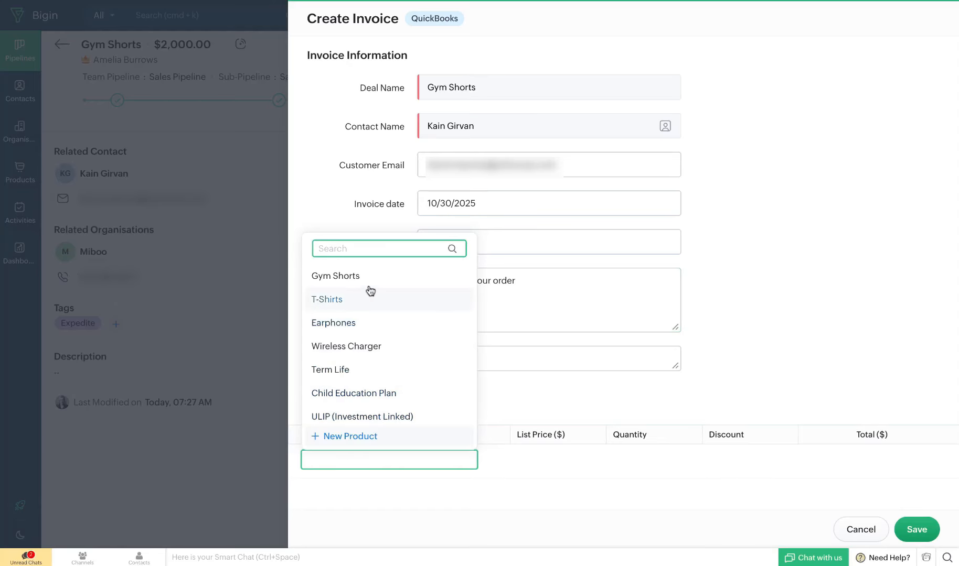
click(370, 281)
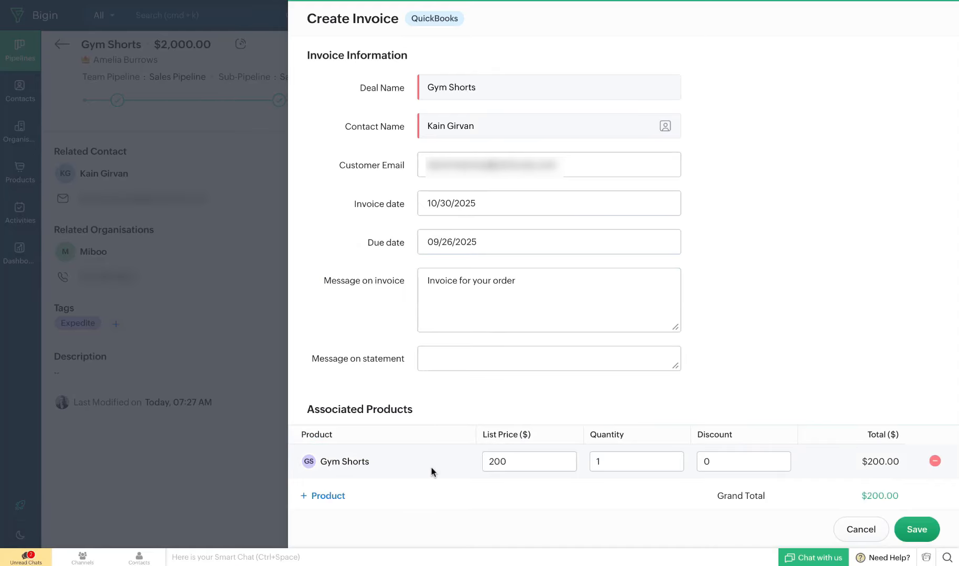
click(497, 460)
click(606, 460)
key(BackSpace)
text(2)
click(722, 459)
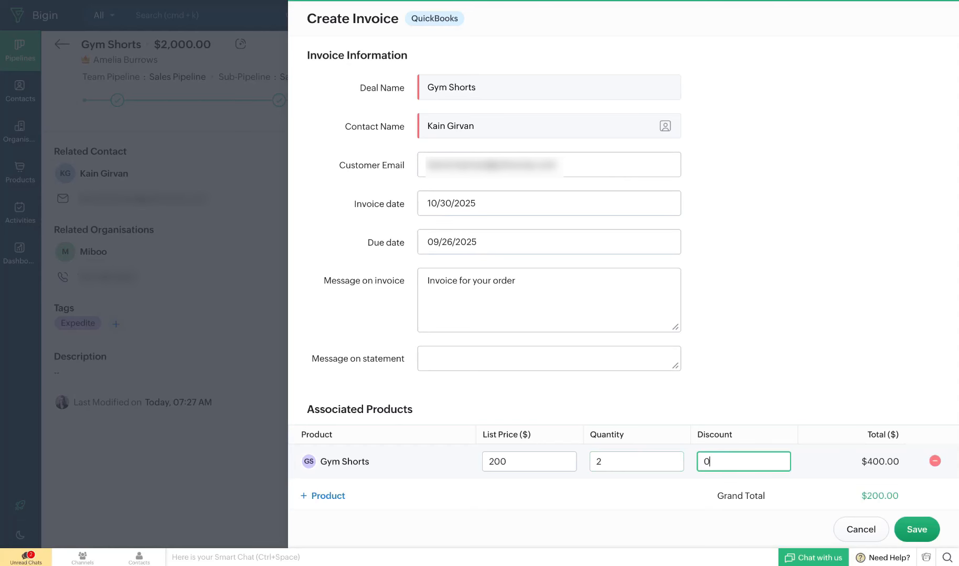
key(BackSpace)
text(2)
click(915, 530)
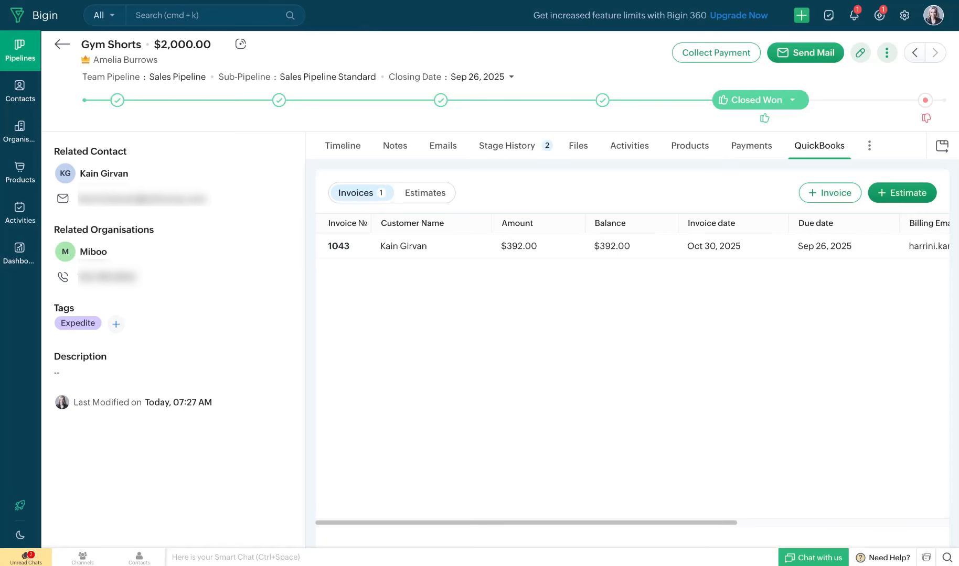
Open invoice 1043 in QuickBooks, review it, and send it to the customer by email
click(506, 253)
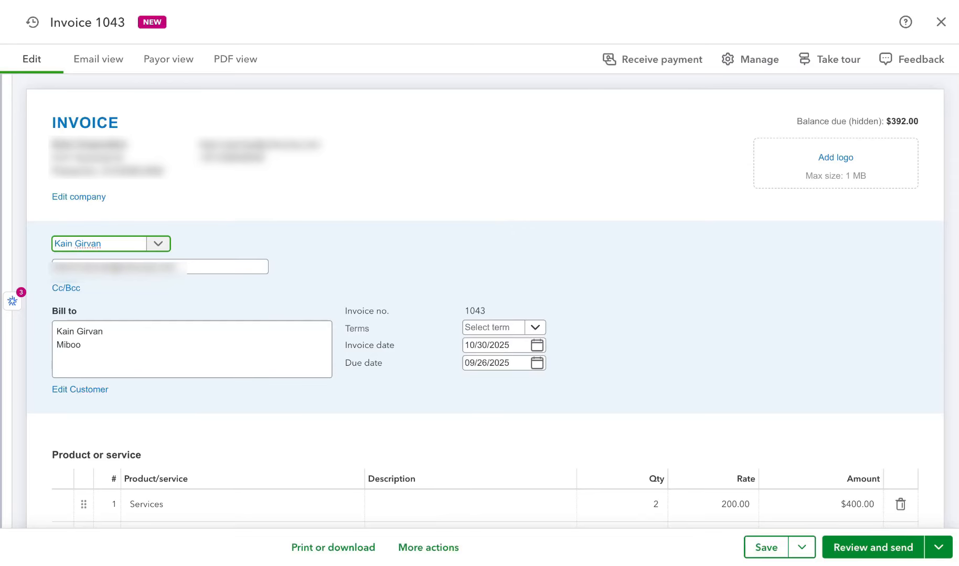
click(859, 551)
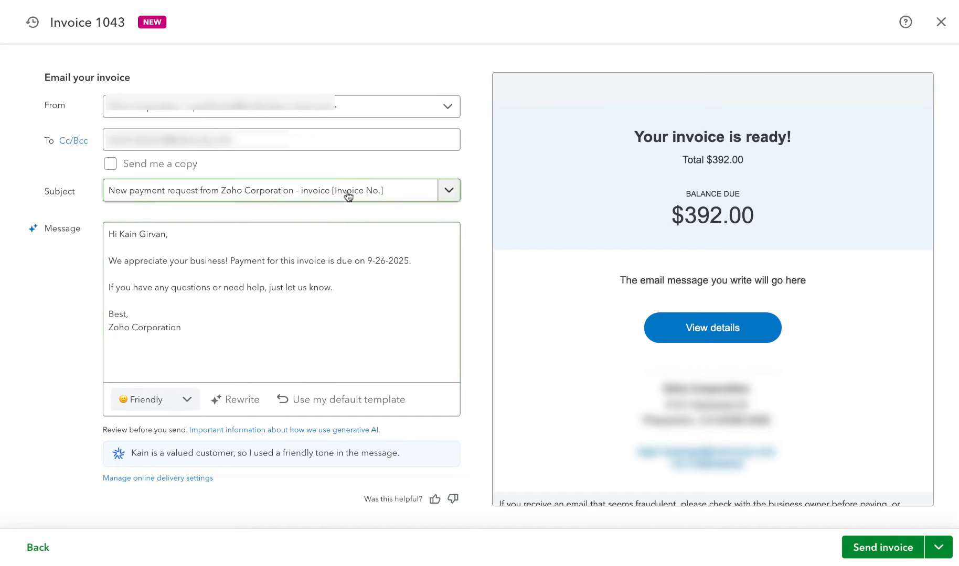
click(867, 557)
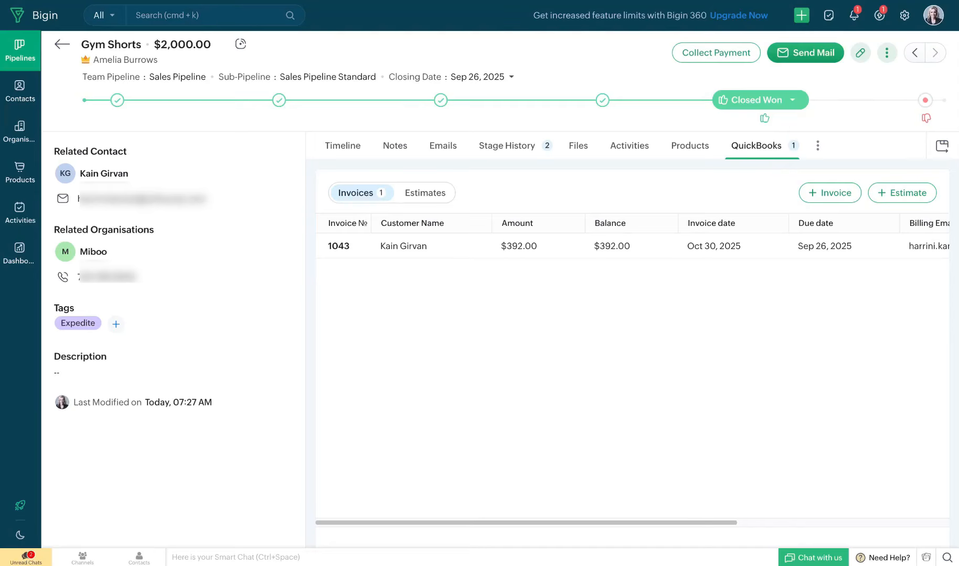
Open a contact record from the Contacts list to view its QuickBooks invoices
click(17, 98)
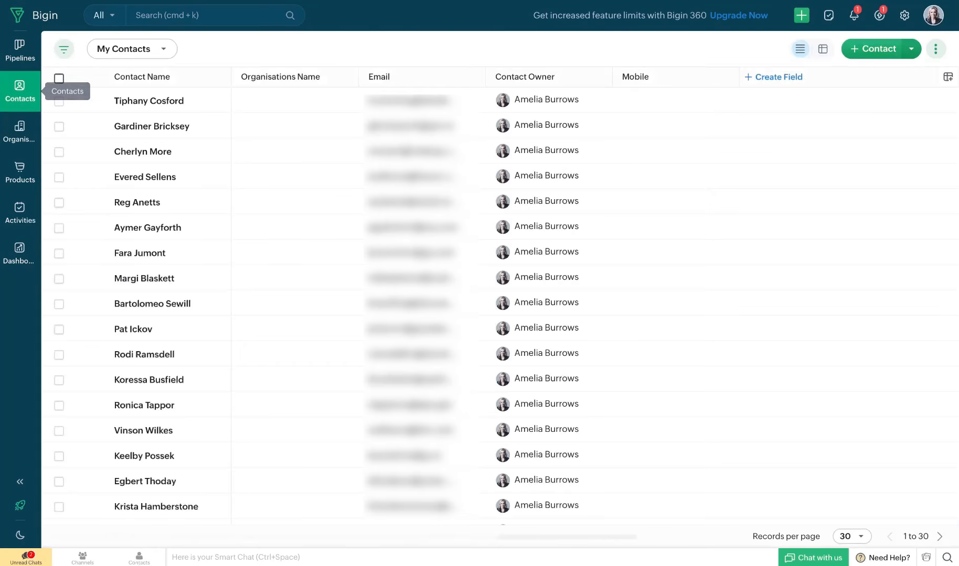
click(146, 128)
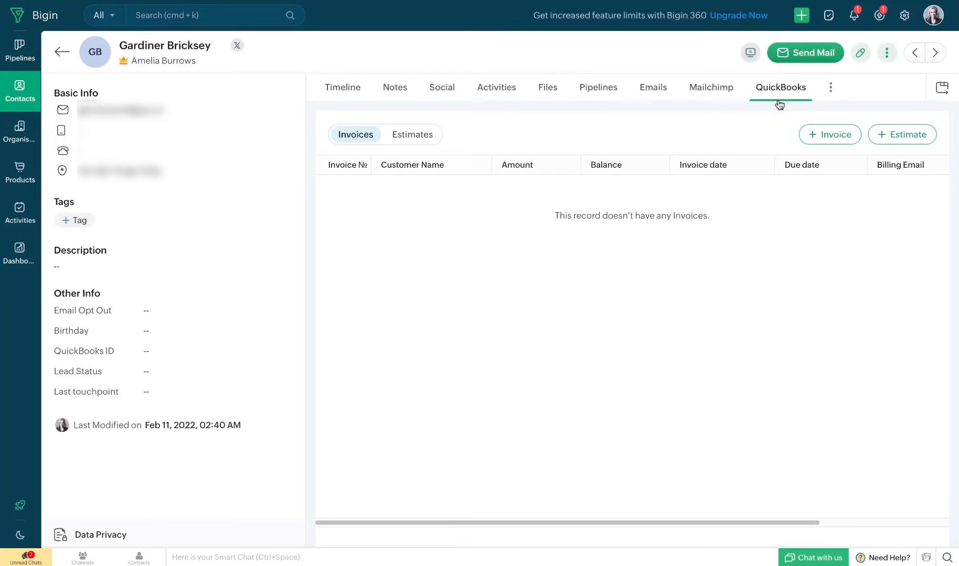